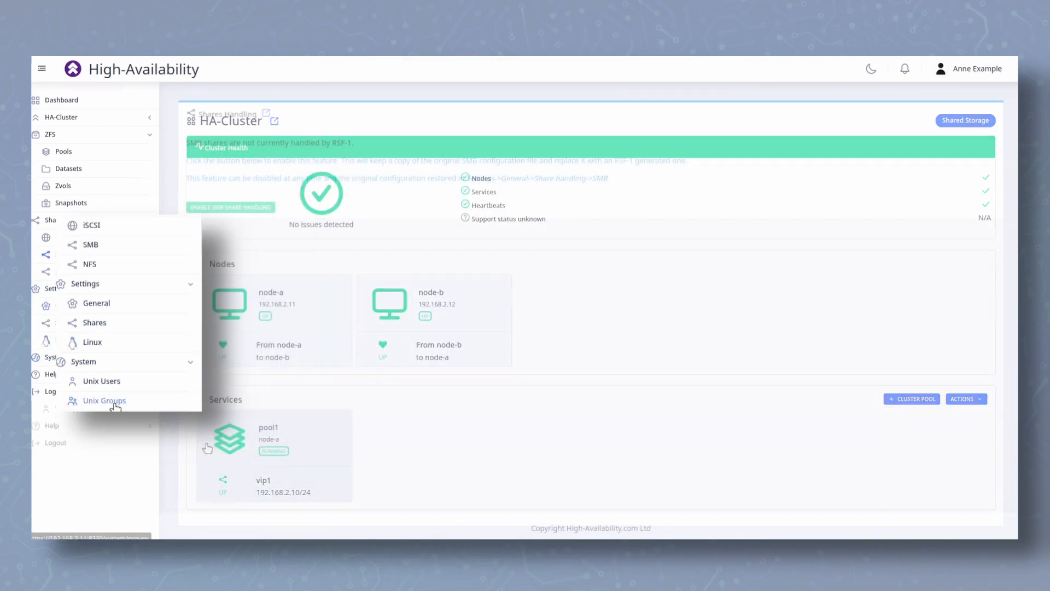
Create a Unix group named proxmox with GID 1001
{"action": "left_click", "coordinate": [84, 395]}
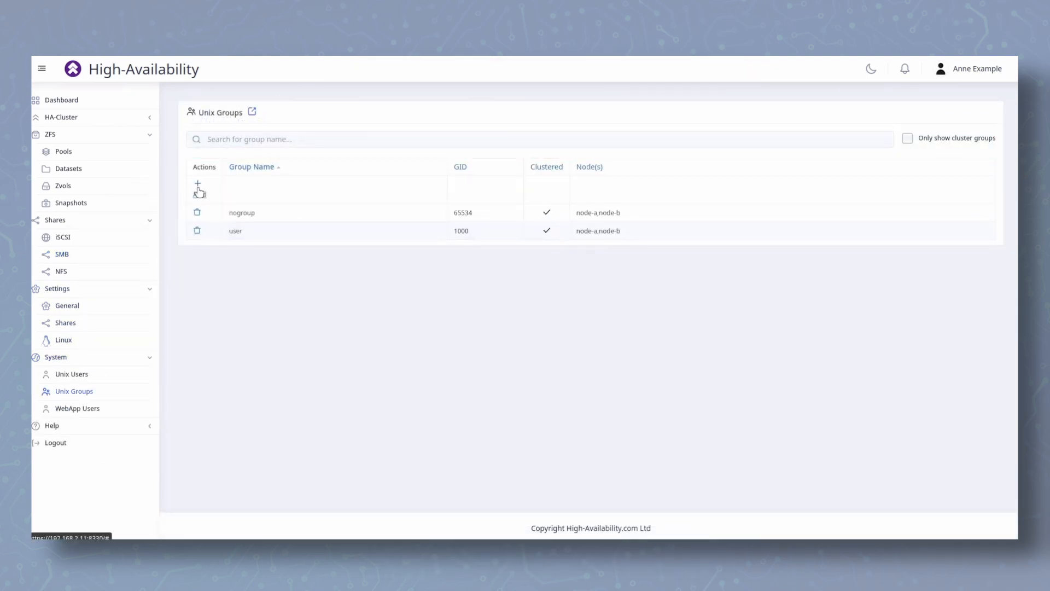
{"action": "left_click", "coordinate": [199, 192]}
{"action": "left_click", "coordinate": [430, 311]}
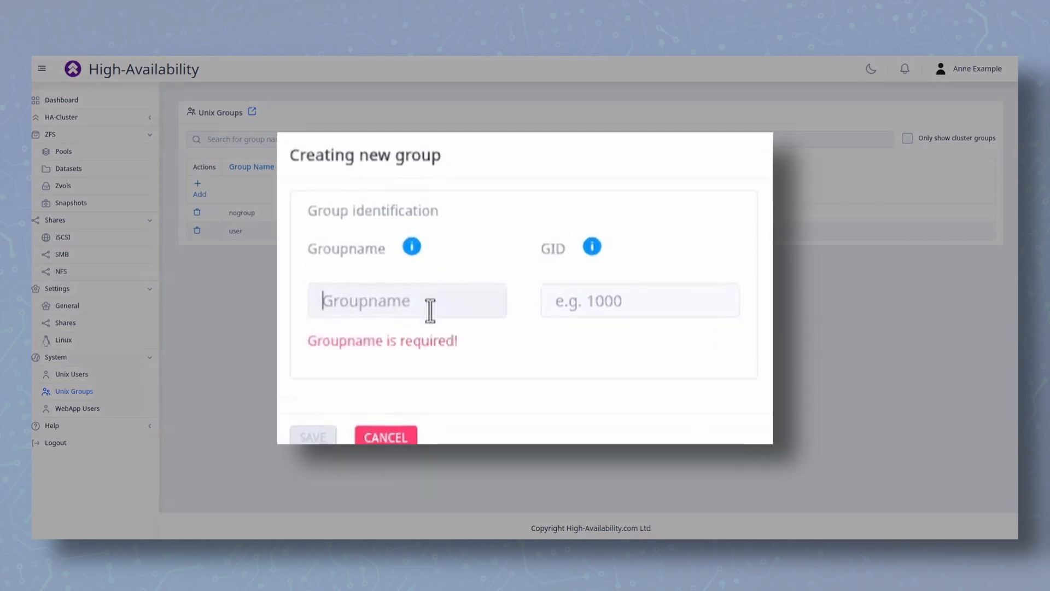
{"action": "type", "text": "proxmox"}
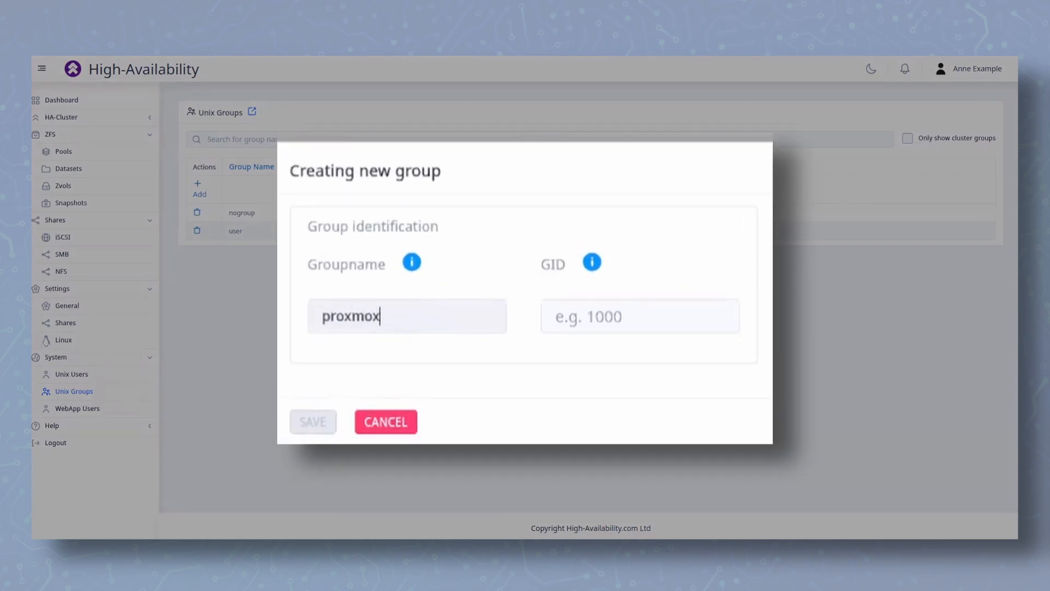
{"action": "left_click", "coordinate": [644, 309]}
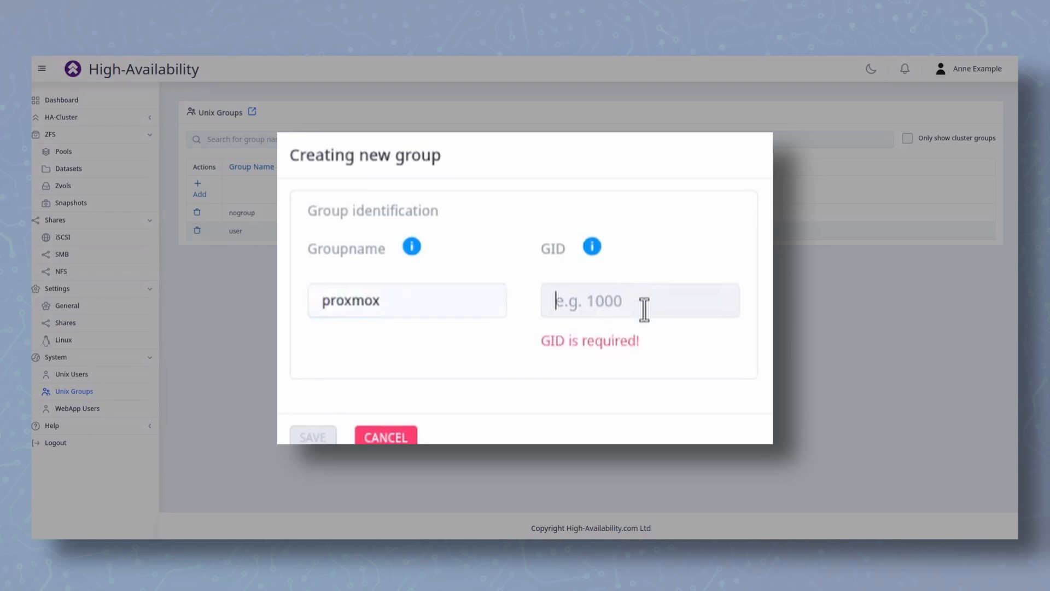
{"action": "type", "text": "1001"}
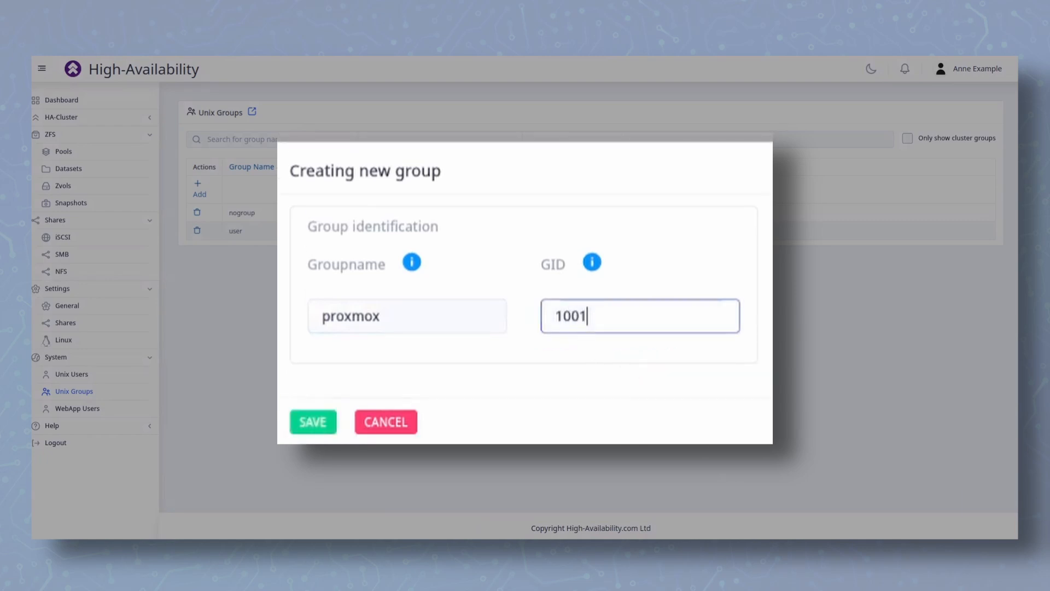
{"action": "key", "text": "Return"}
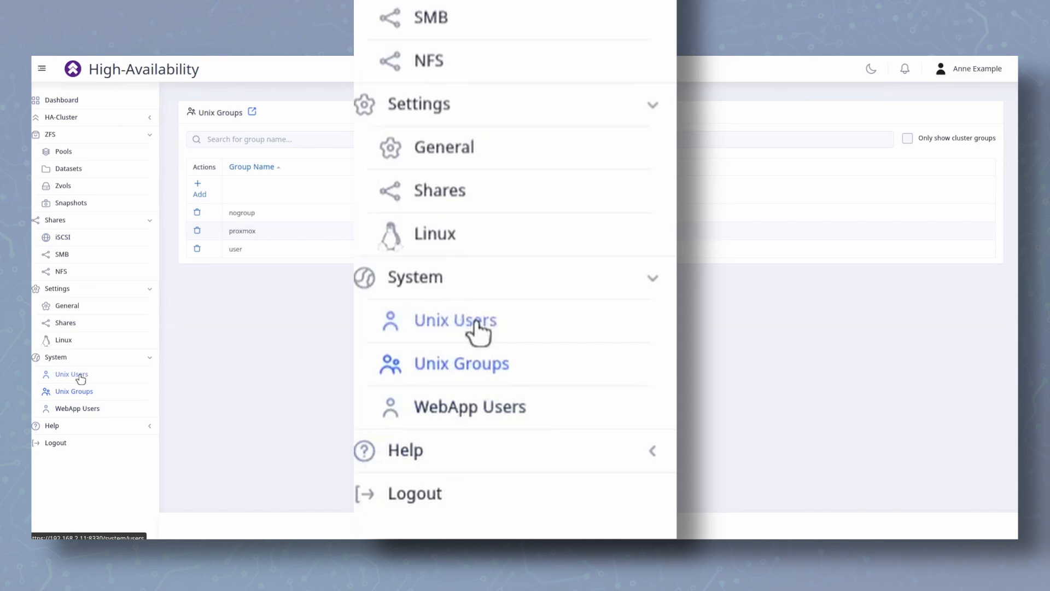
Add a new Unix user named proxmox with the description Proxmox SMB User
{"action": "left_click", "coordinate": [80, 376]}
{"action": "left_click", "coordinate": [199, 189]}
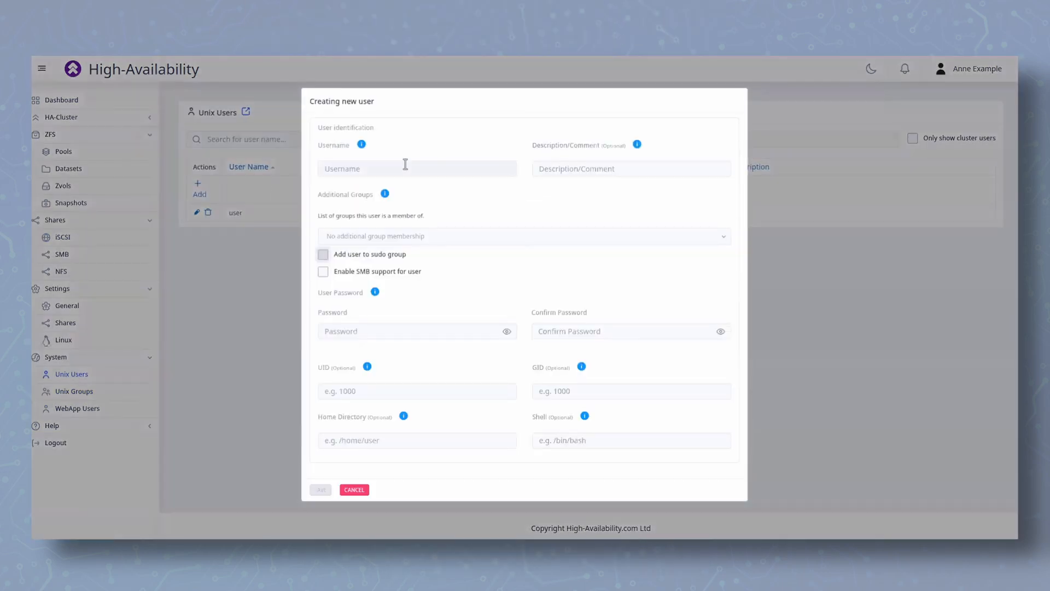
{"action": "left_click", "coordinate": [406, 166]}
{"action": "type", "text": "prox"}
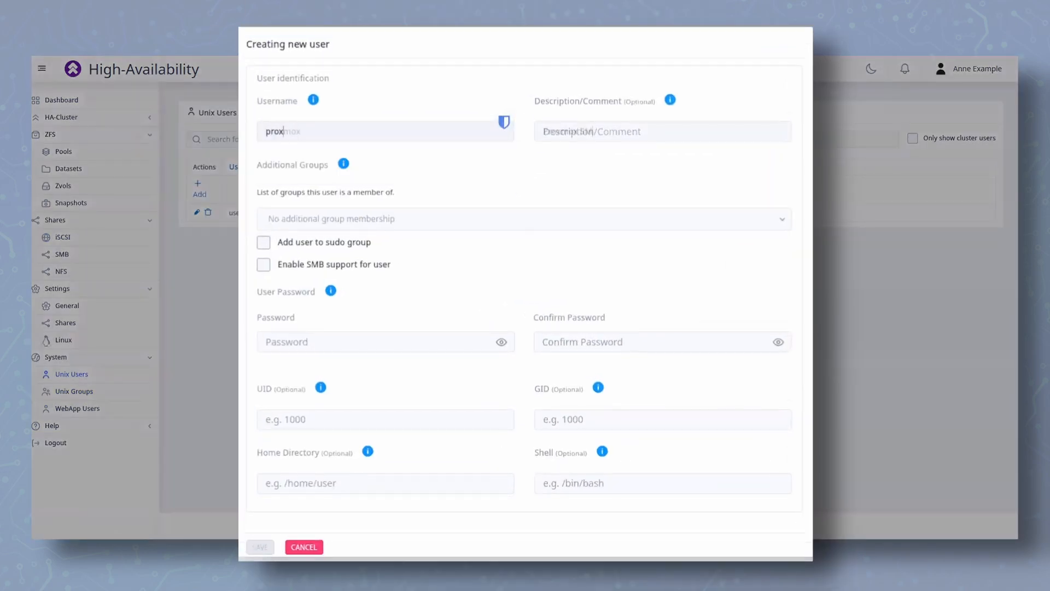
{"action": "type", "text": "B User"}
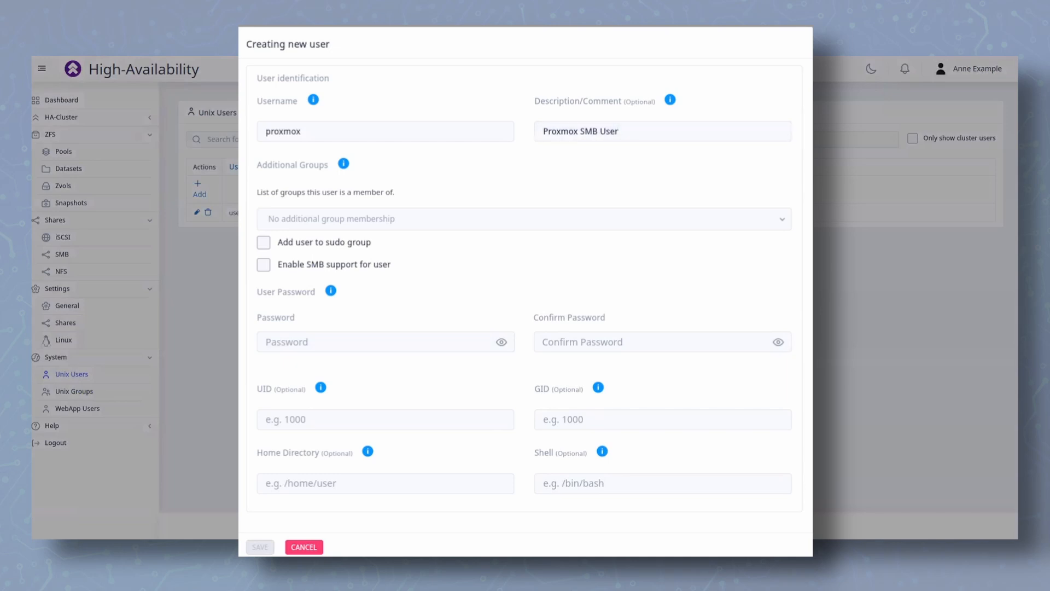
Enable SMB support for the user and enter the account password and its confirmation
{"action": "left_click", "coordinate": [264, 266]}
{"action": "left_click", "coordinate": [332, 332]}
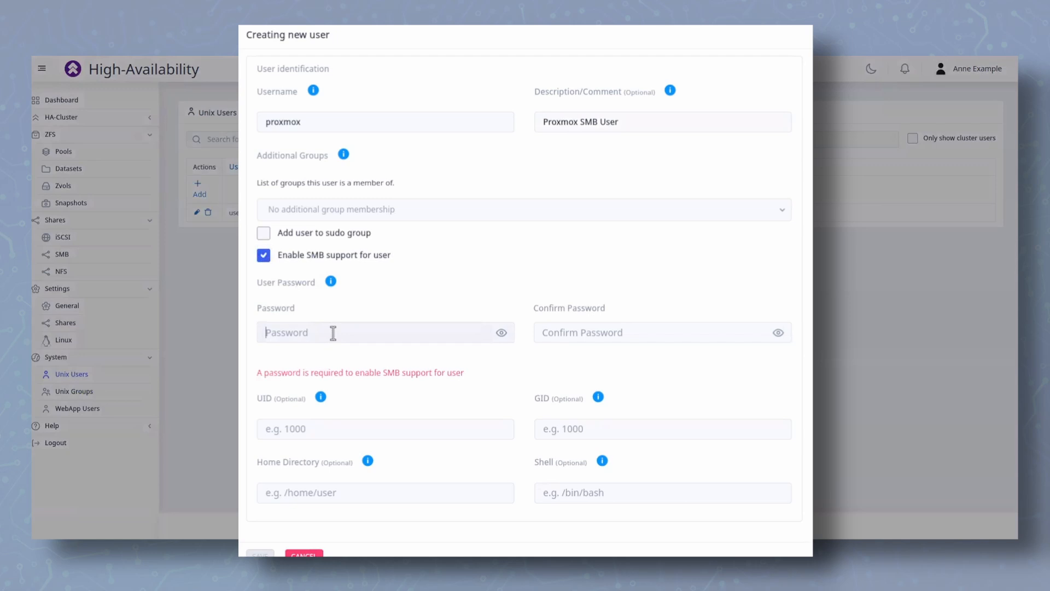
{"action": "type", "text": "••••"}
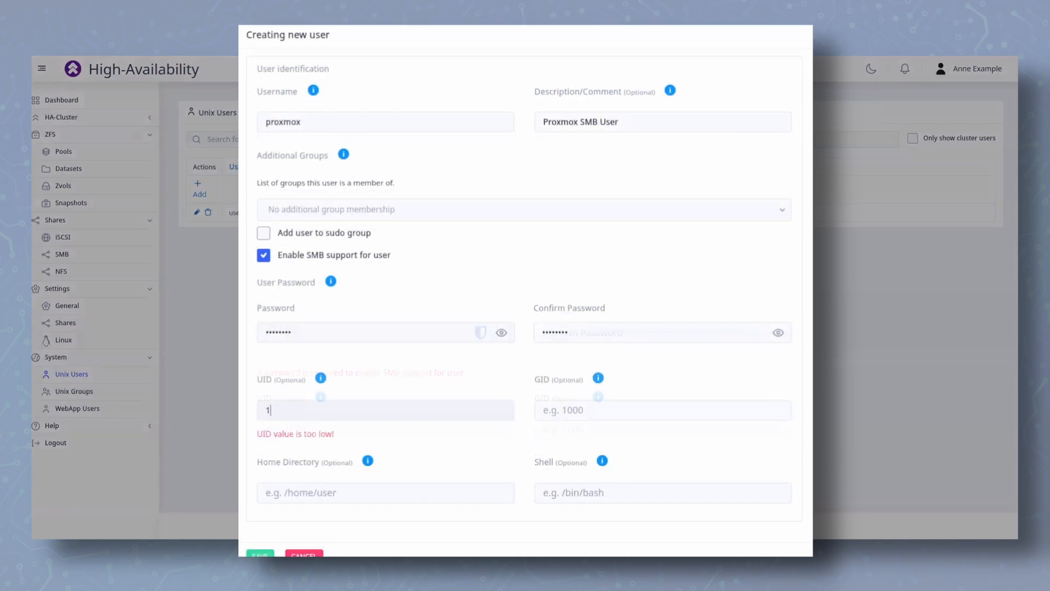
Set the user's UID and GID to 1001
{"action": "type", "text": "001"}
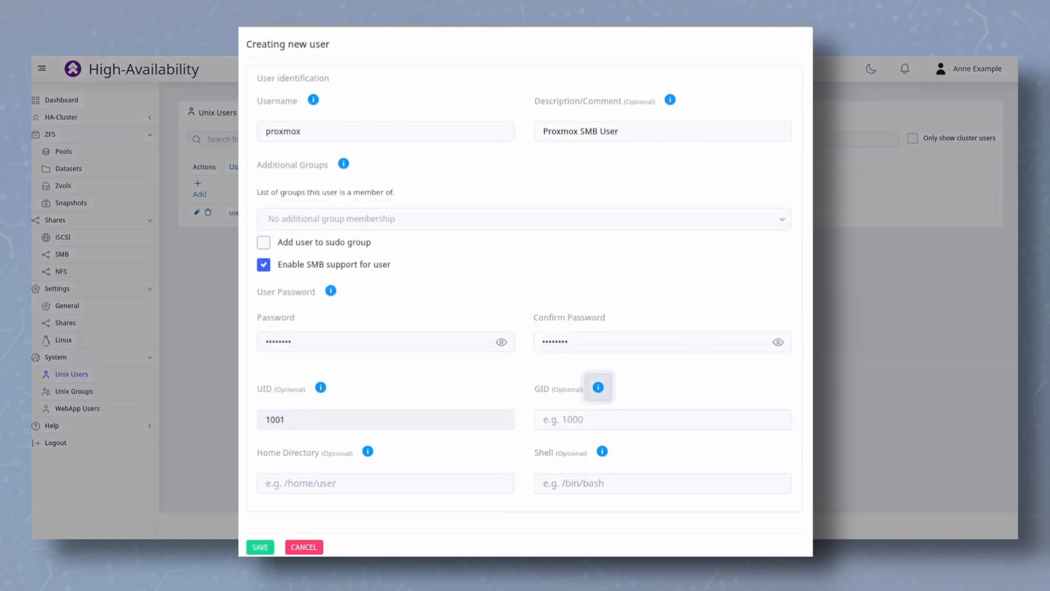
{"action": "key", "text": "Tab"}
{"action": "type", "text": "1001"}
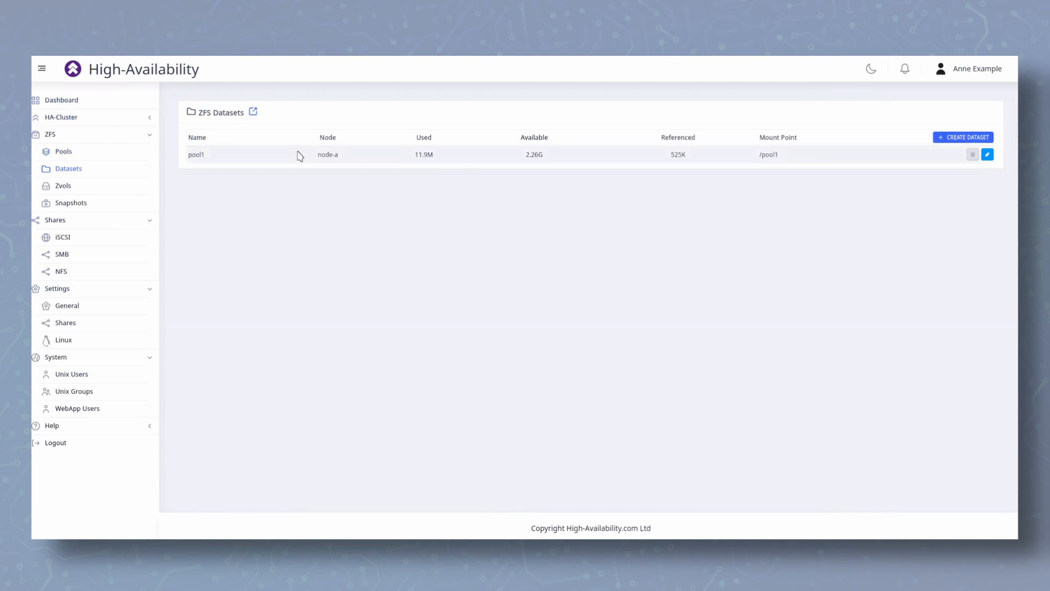
Create a new ZFS dataset under pool1 named proxmox-smb-share
{"action": "left_click", "coordinate": [950, 137]}
{"action": "left_click", "coordinate": [645, 162]}
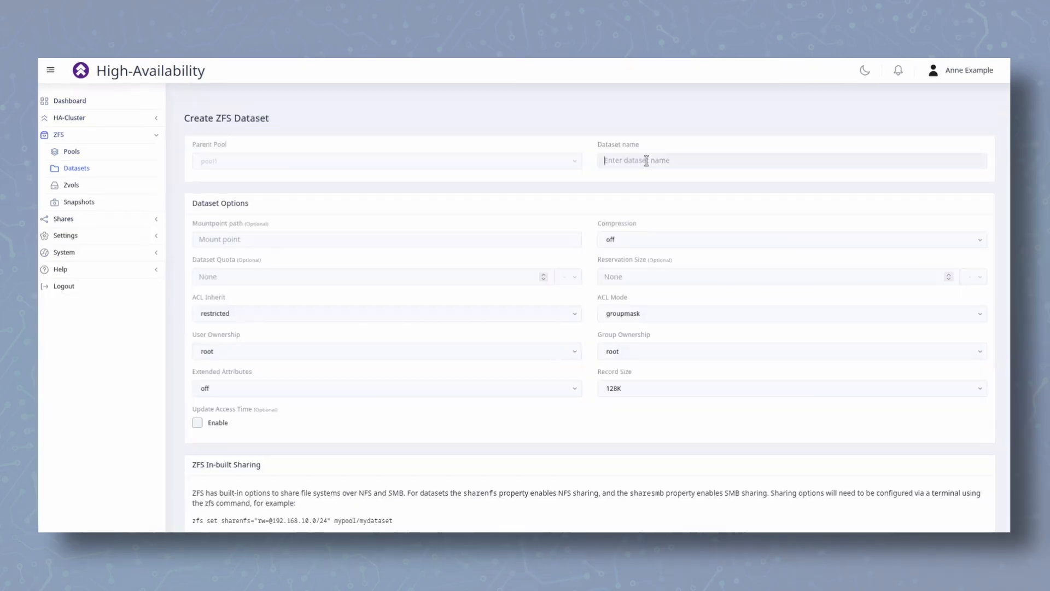
{"action": "type", "text": "proxmox-smb-share"}
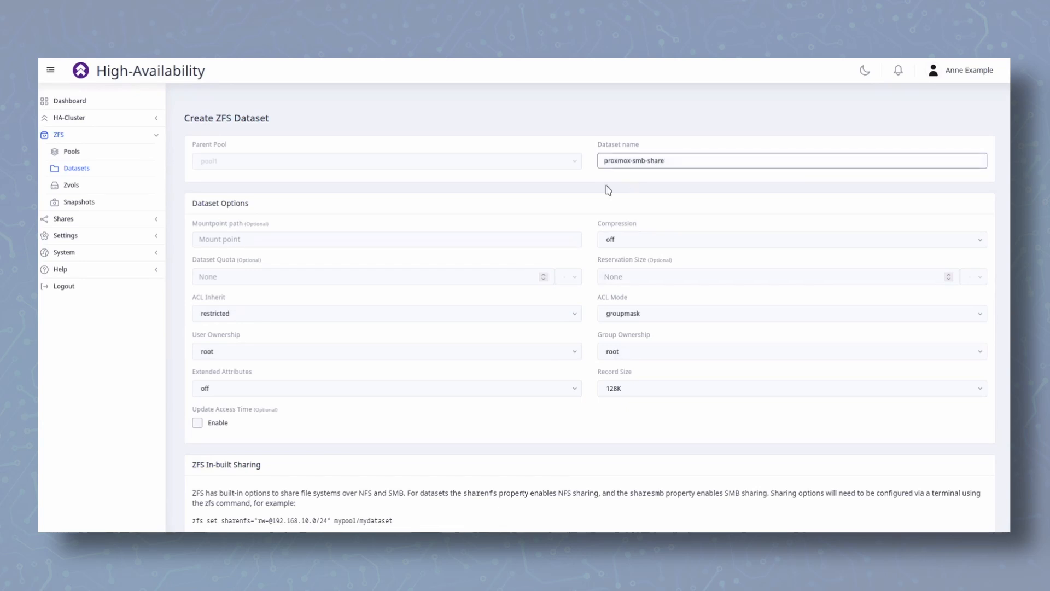
Set the dataset's group ownership and user ownership to proxmox
{"action": "scroll", "coordinate": [568, 197], "scroll_direction": "down", "scroll_amount": 3}
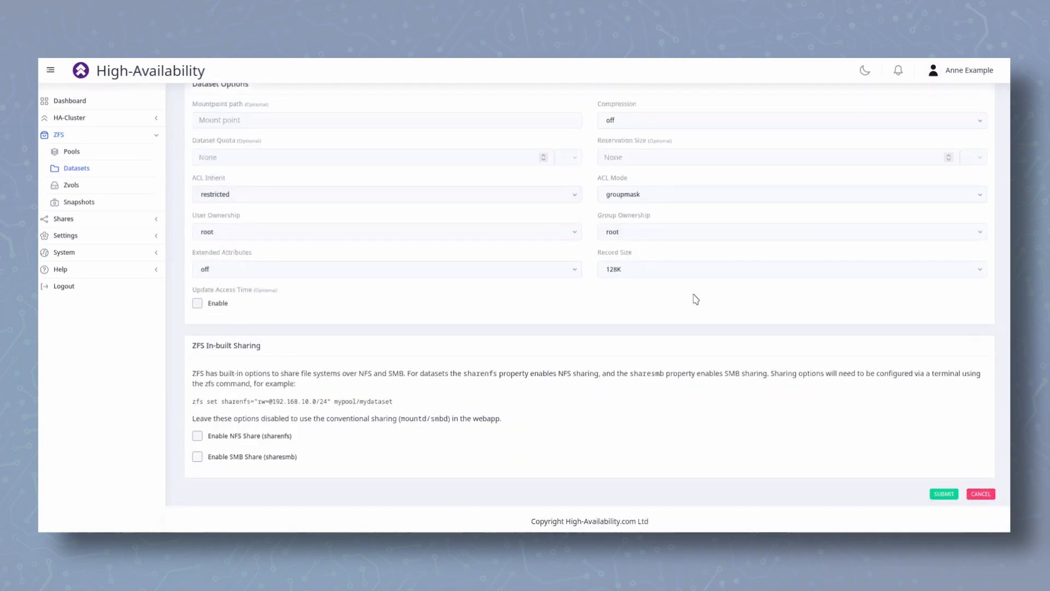
{"action": "left_click", "coordinate": [649, 231]}
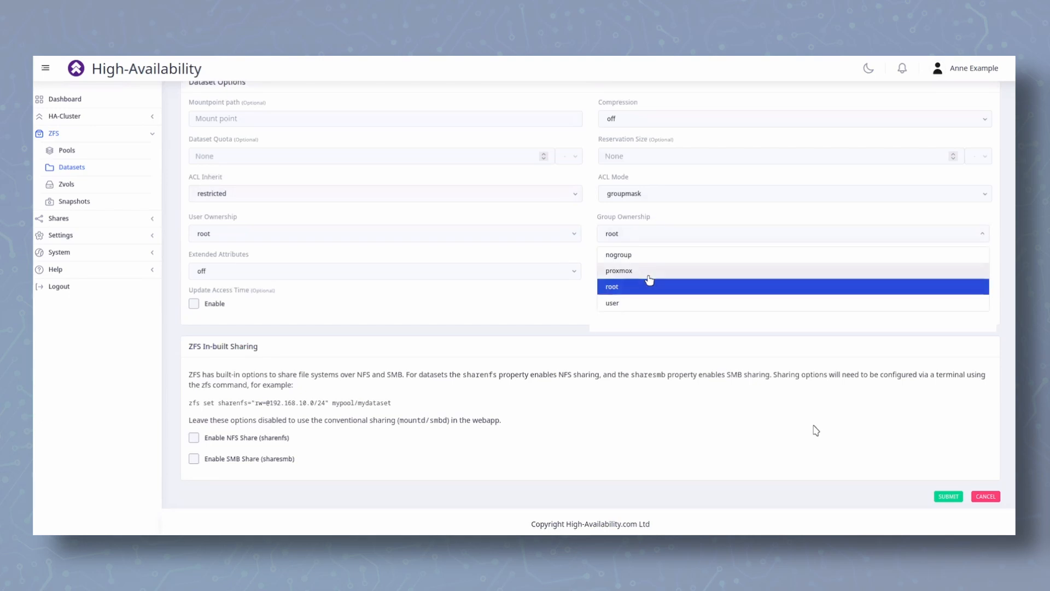
{"action": "left_click", "coordinate": [649, 271]}
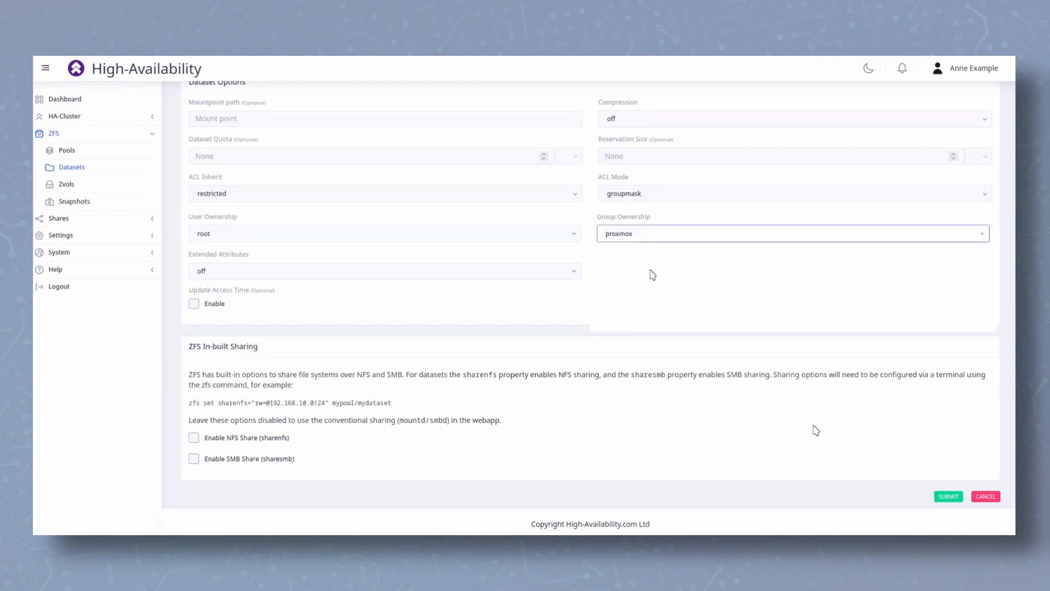
{"action": "left_click", "coordinate": [519, 241]}
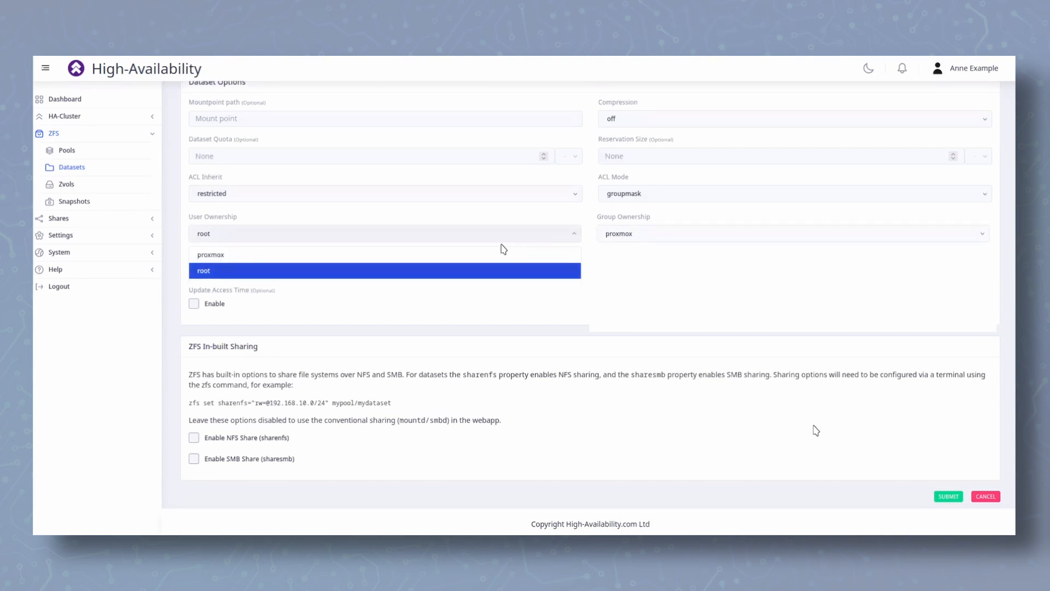
{"action": "left_click", "coordinate": [265, 254]}
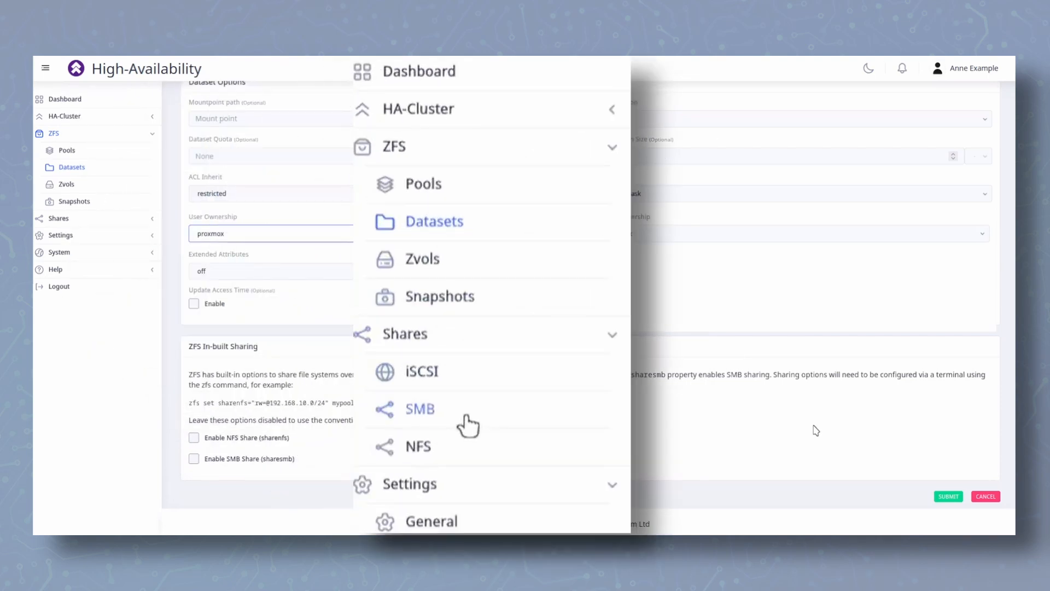
Enable SMB share handling in the web app and check the available authentication methods
{"action": "left_click", "coordinate": [62, 254]}
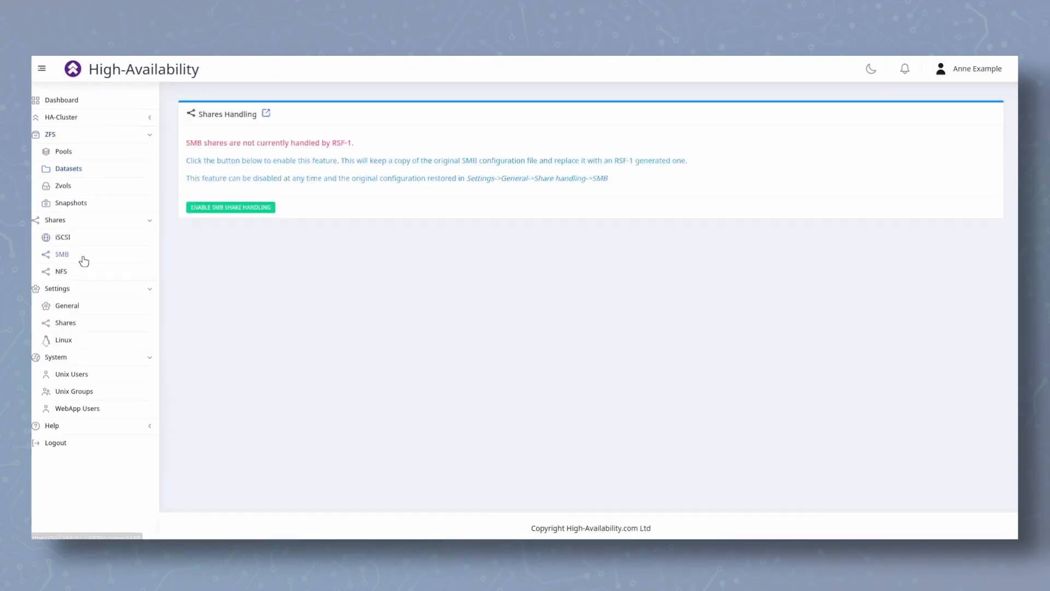
{"action": "left_click", "coordinate": [247, 208]}
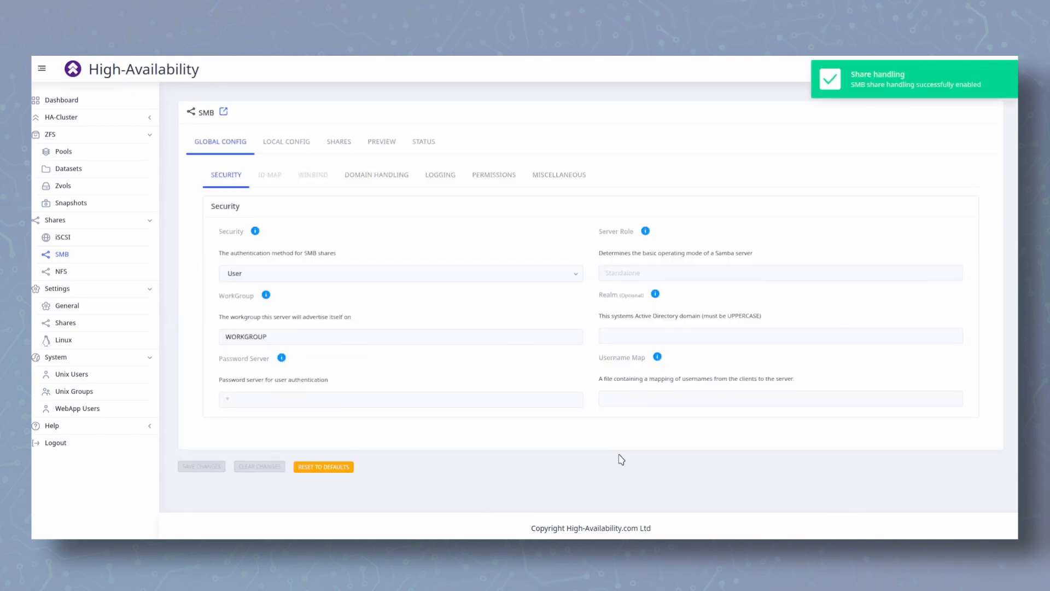
{"action": "left_click", "coordinate": [556, 276]}
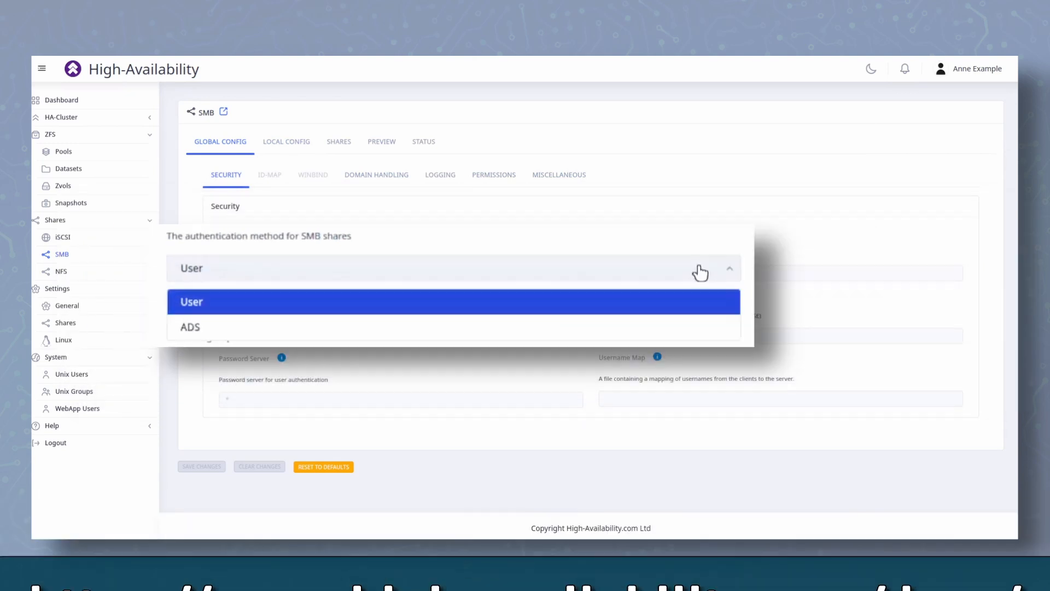
Add an SMB share SMB1 at /pool1/SMB1 with valid user proxmox and Guest OK turned off
{"action": "left_click", "coordinate": [340, 146]}
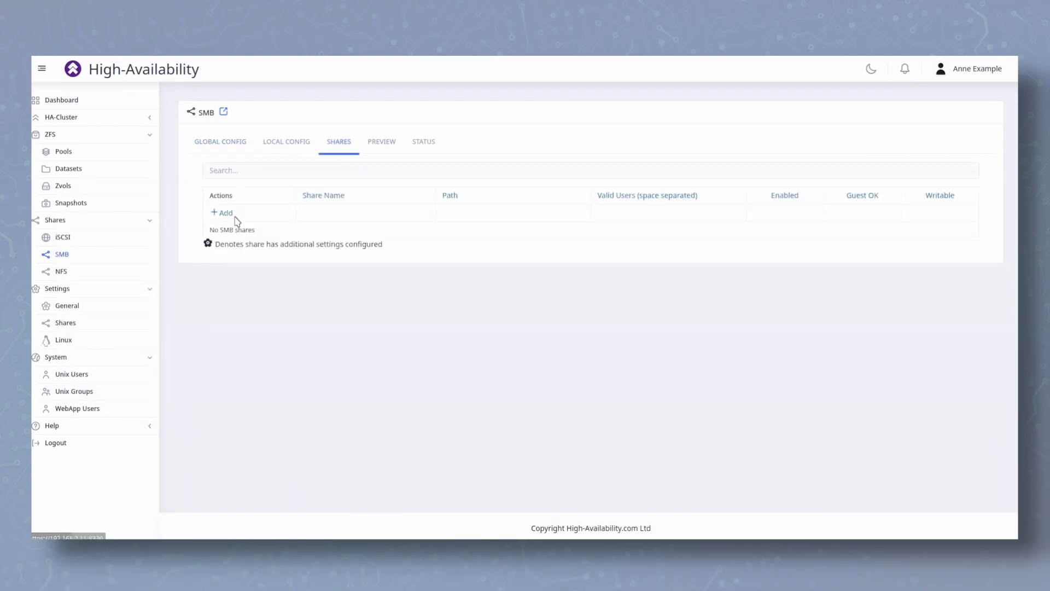
{"action": "left_click", "coordinate": [222, 213]}
{"action": "left_click", "coordinate": [346, 237]}
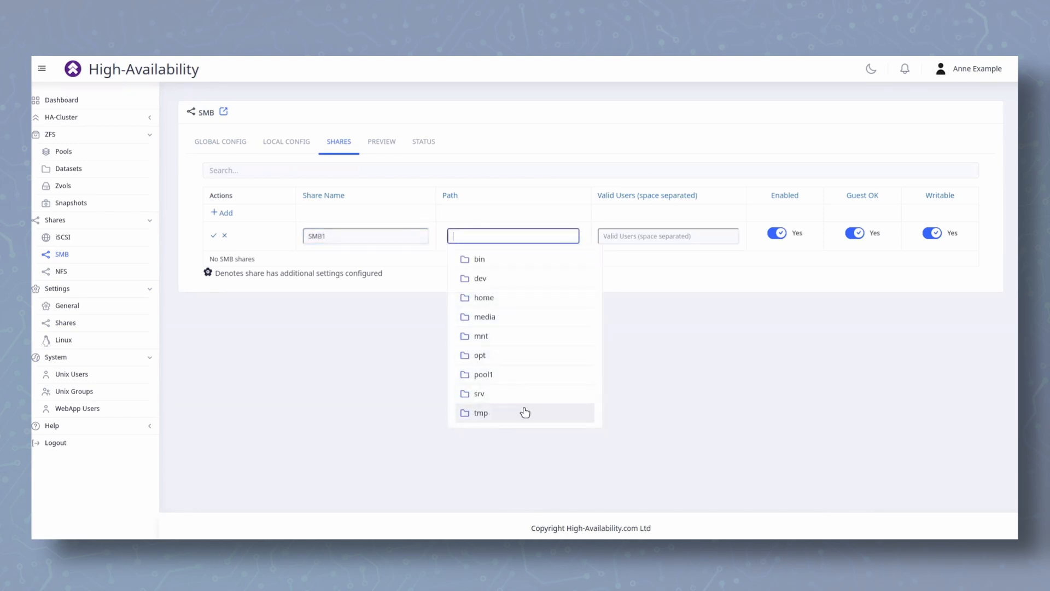
{"action": "left_click", "coordinate": [515, 376]}
{"action": "left_click", "coordinate": [496, 282]}
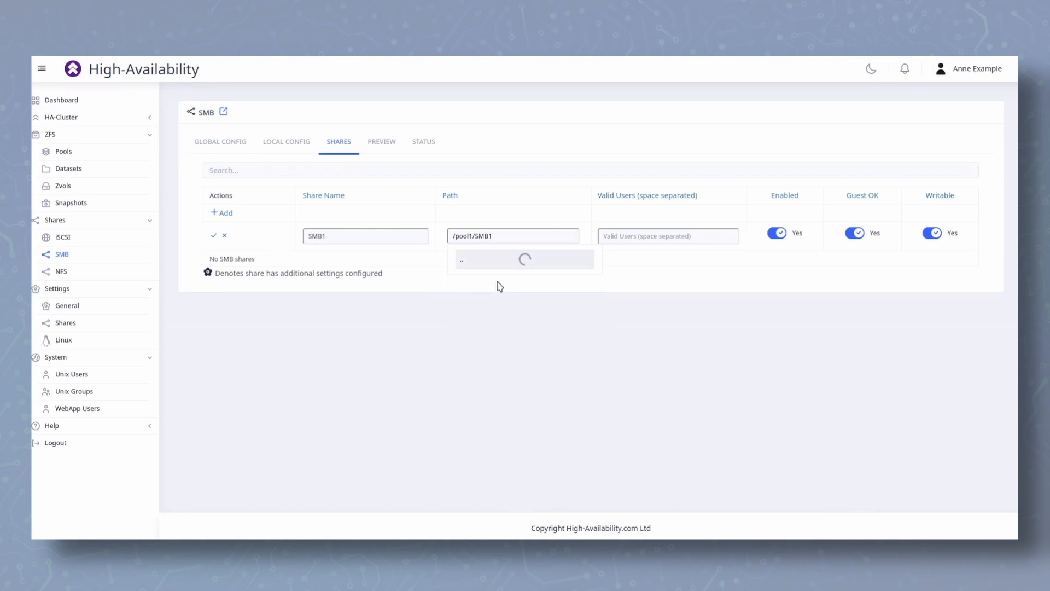
{"action": "left_click", "coordinate": [675, 240]}
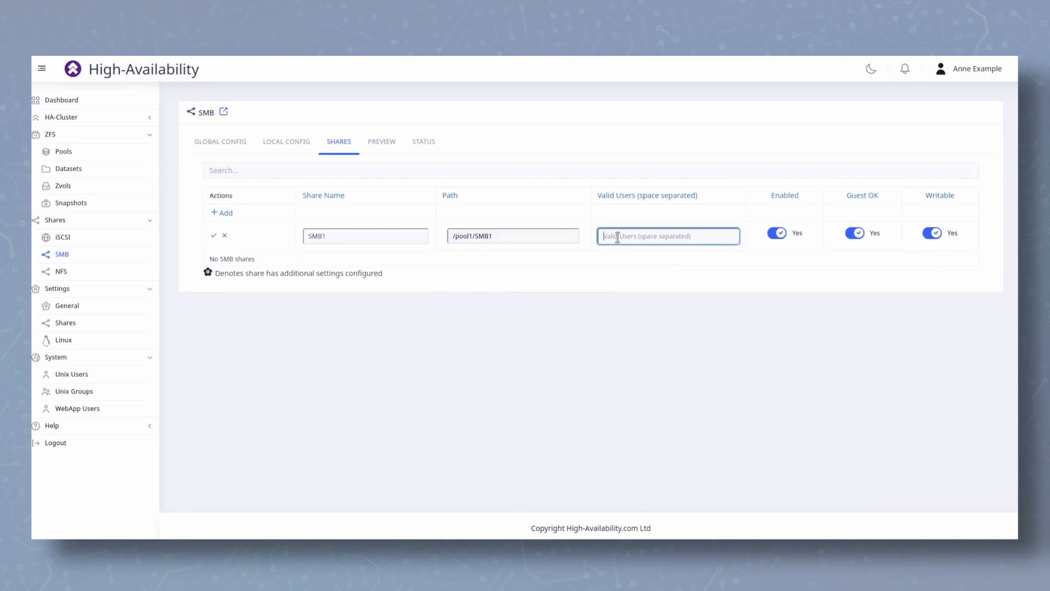
{"action": "type", "text": "proxmox"}
{"action": "left_click", "coordinate": [852, 234]}
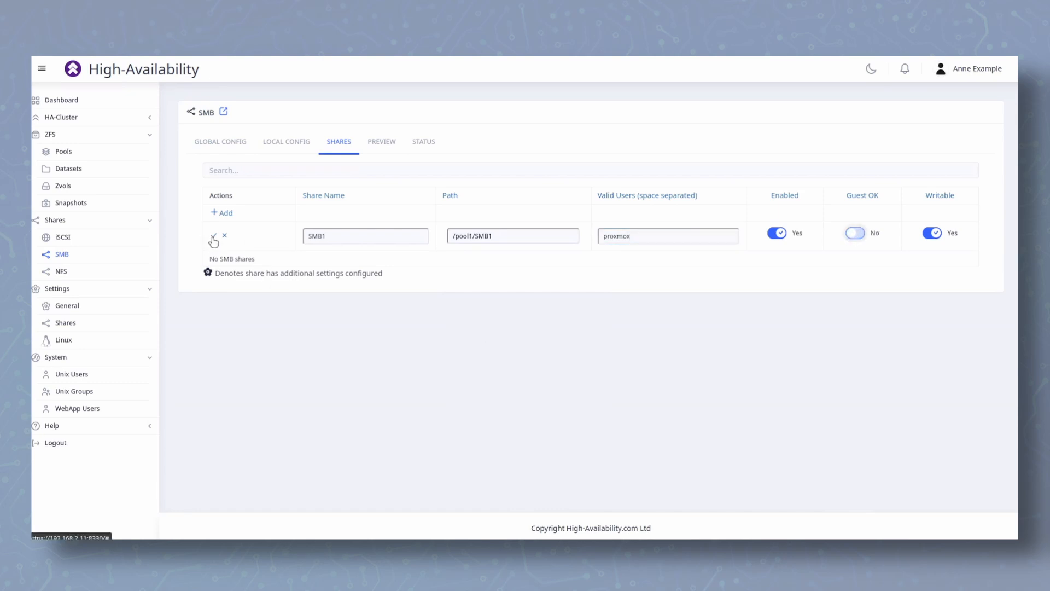
{"action": "left_click", "coordinate": [213, 237]}
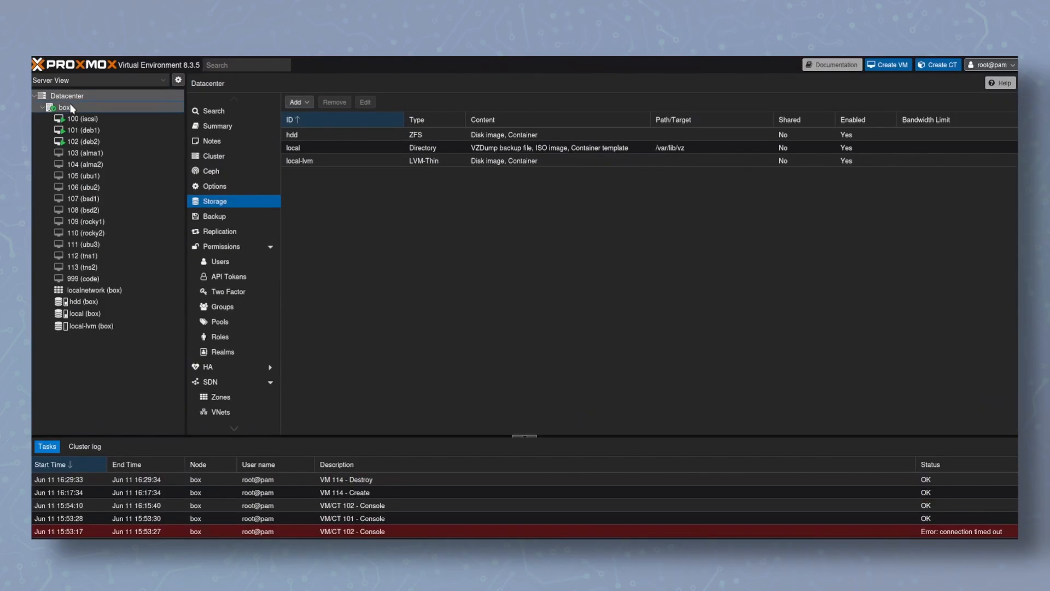
Switch to Proxmox VE and start adding datacenter SMB/CIFS storage with ID RSF-SMB1 and server 192.168.2.10
{"action": "left_click", "coordinate": [105, 108]}
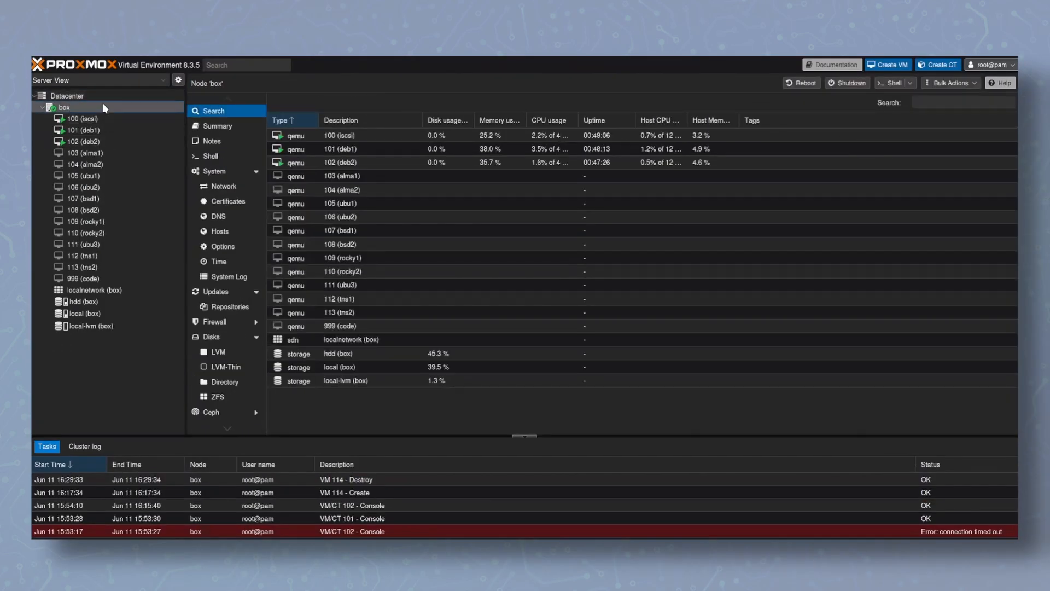
{"action": "left_click", "coordinate": [134, 95]}
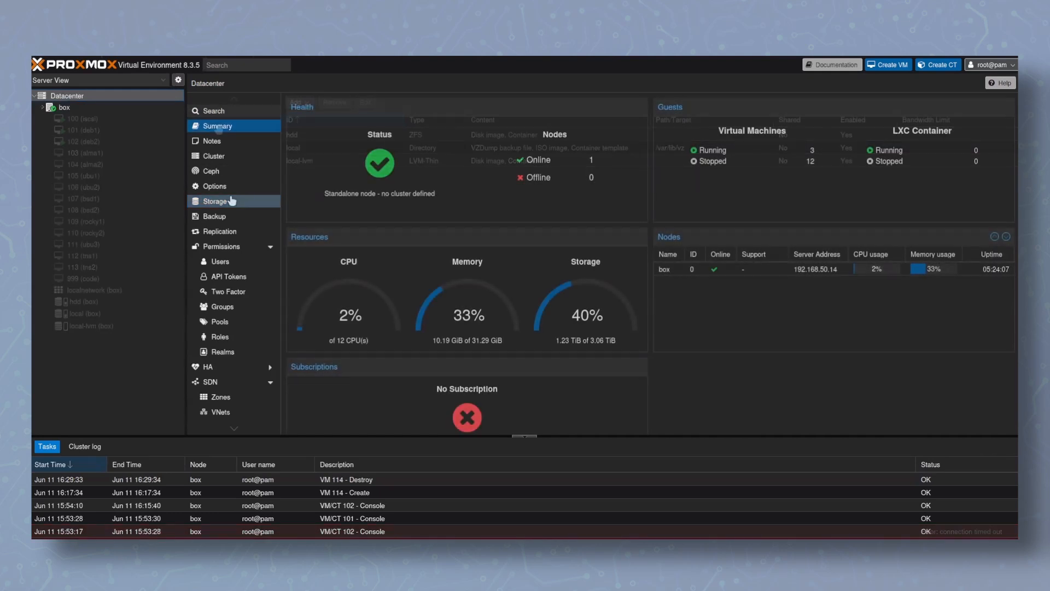
{"action": "left_click", "coordinate": [232, 201]}
{"action": "left_click", "coordinate": [298, 102]}
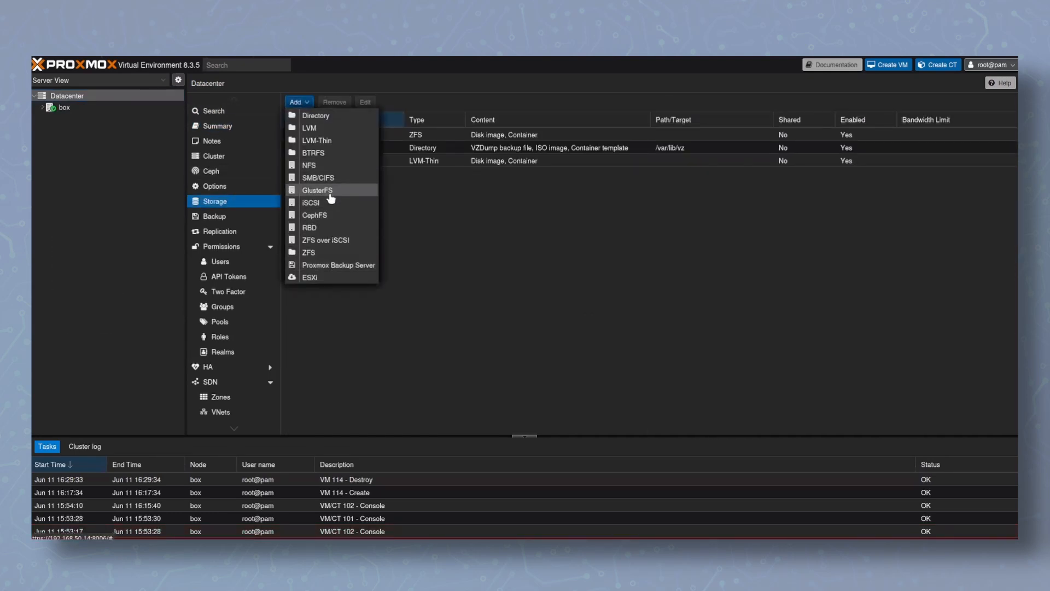
{"action": "left_click", "coordinate": [318, 178]}
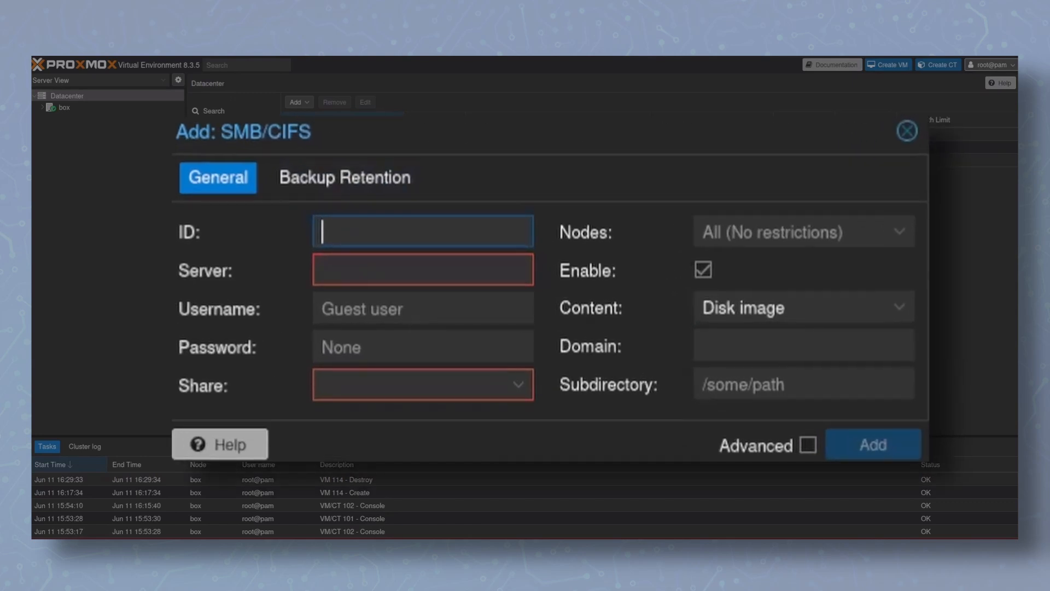
{"action": "type", "text": "RSF-"}
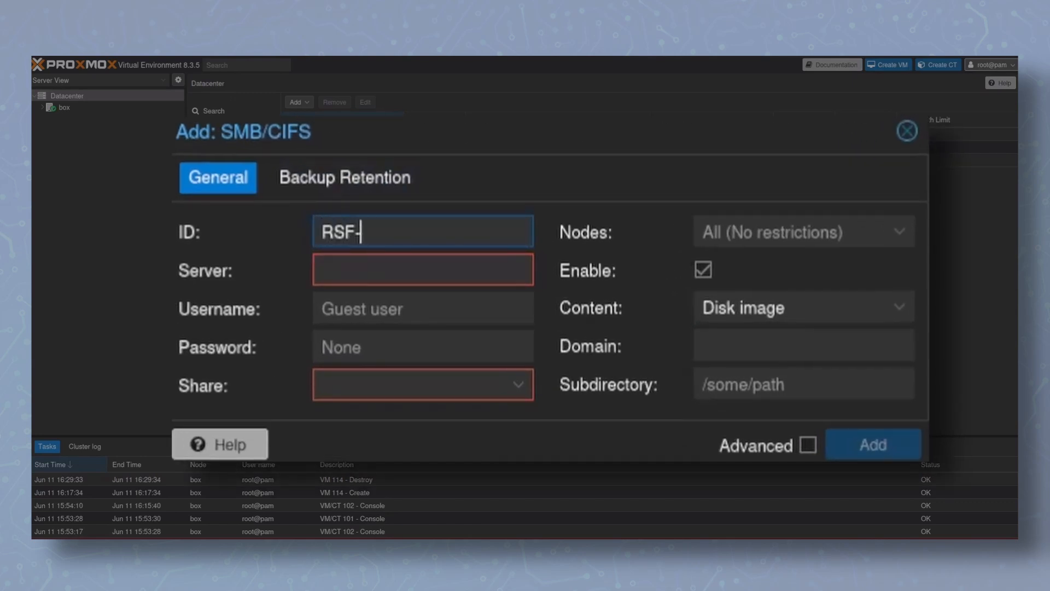
{"action": "type", "text": "SMB1"}
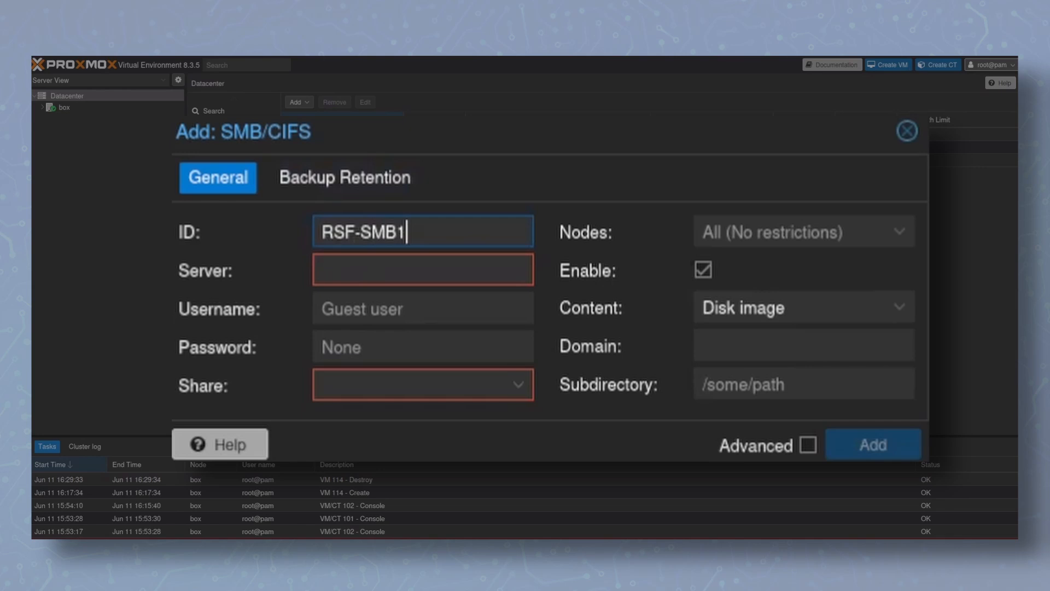
{"action": "key", "text": "Tab"}
{"action": "type", "text": "192.168"}
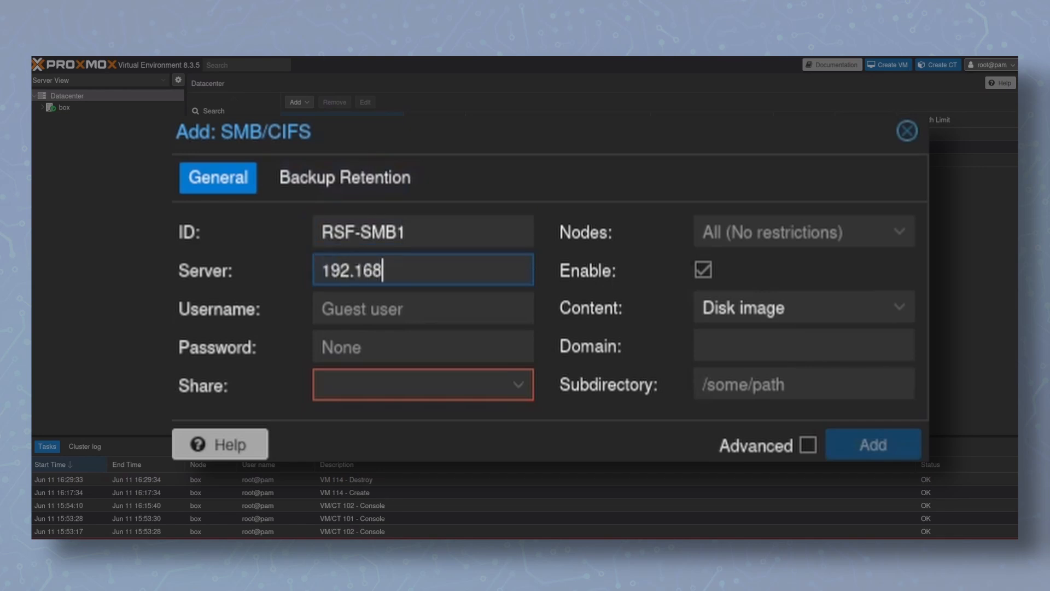
{"action": "type", "text": ".2.10"}
Enter username proxmox and the account password, choose share SMB1, and add the storage
{"action": "key", "text": "Tab"}
{"action": "type", "text": "proxmo"}
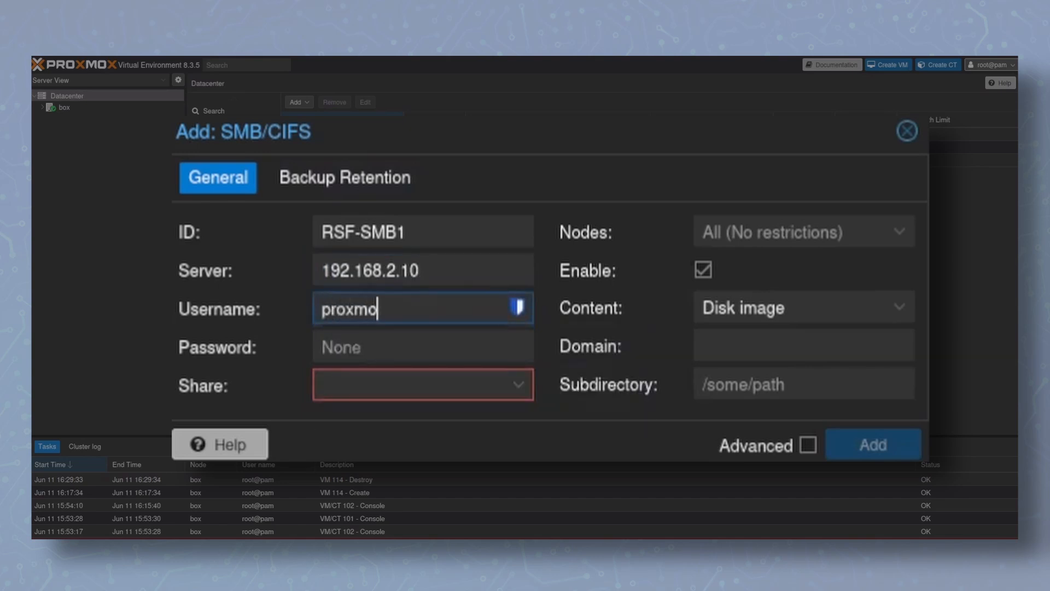
{"action": "type", "text": "x"}
{"action": "key", "text": "Tab"}
{"action": "type", "text": "••"}
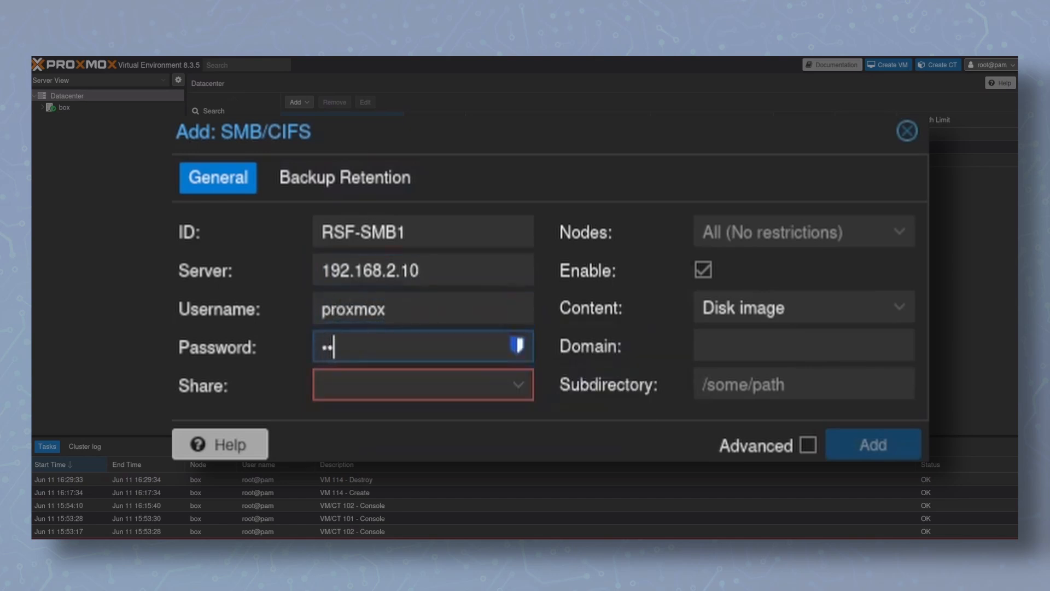
{"action": "type", "text": "••••••"}
{"action": "left_click", "coordinate": [513, 393]}
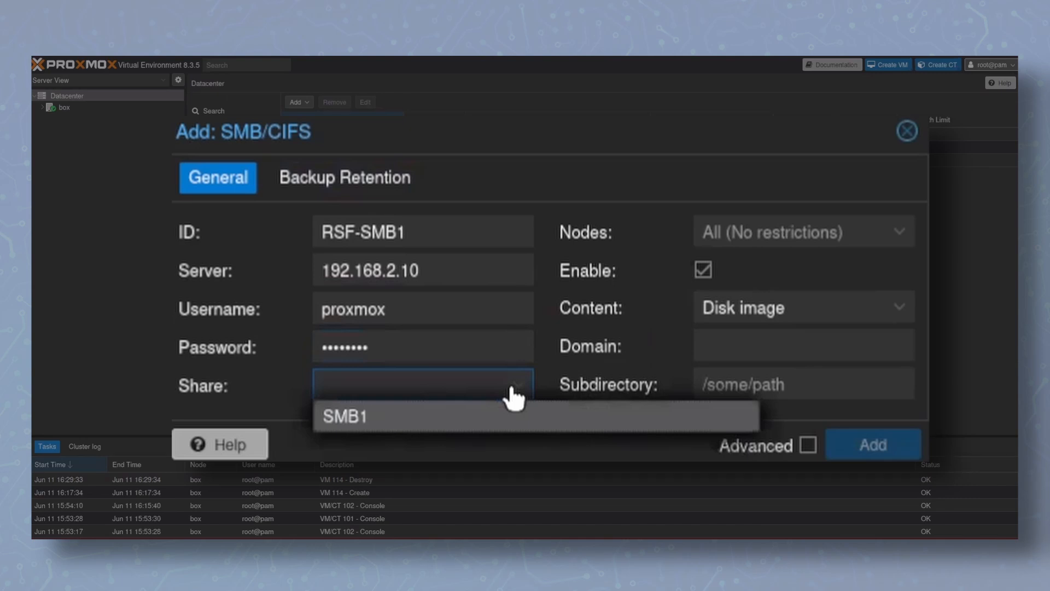
{"action": "left_click", "coordinate": [513, 416]}
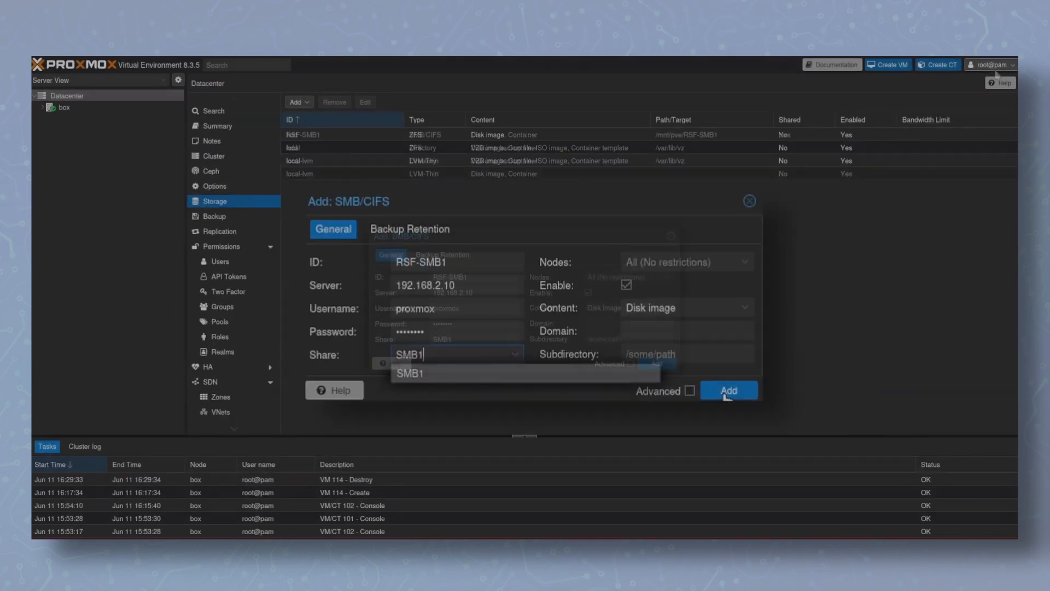
{"action": "left_click", "coordinate": [873, 444]}
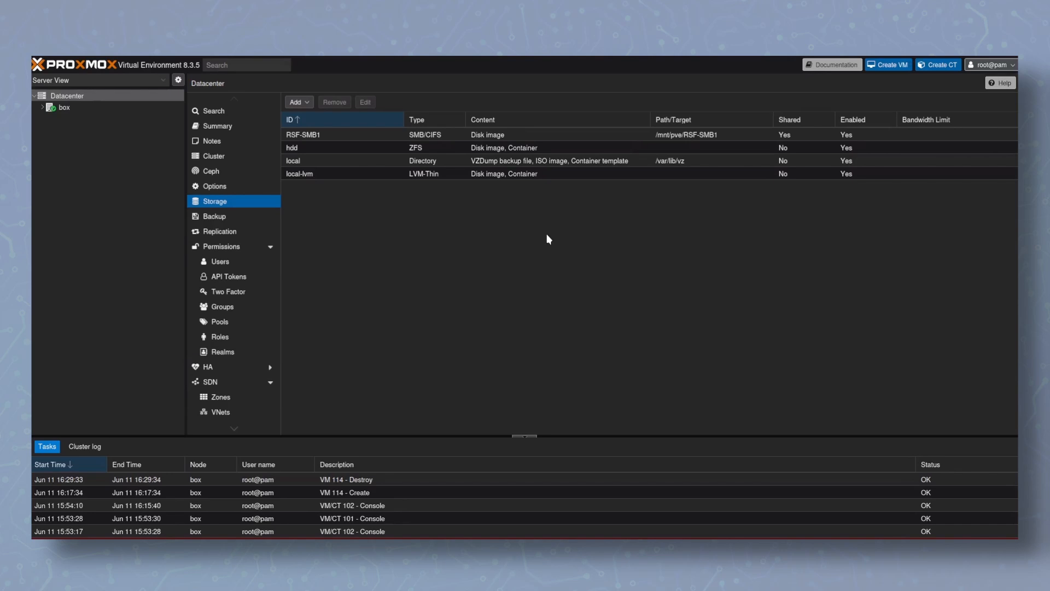
Open the RSF-SMB1 storage under the box node and view its summary
{"action": "double_click", "coordinate": [78, 107]}
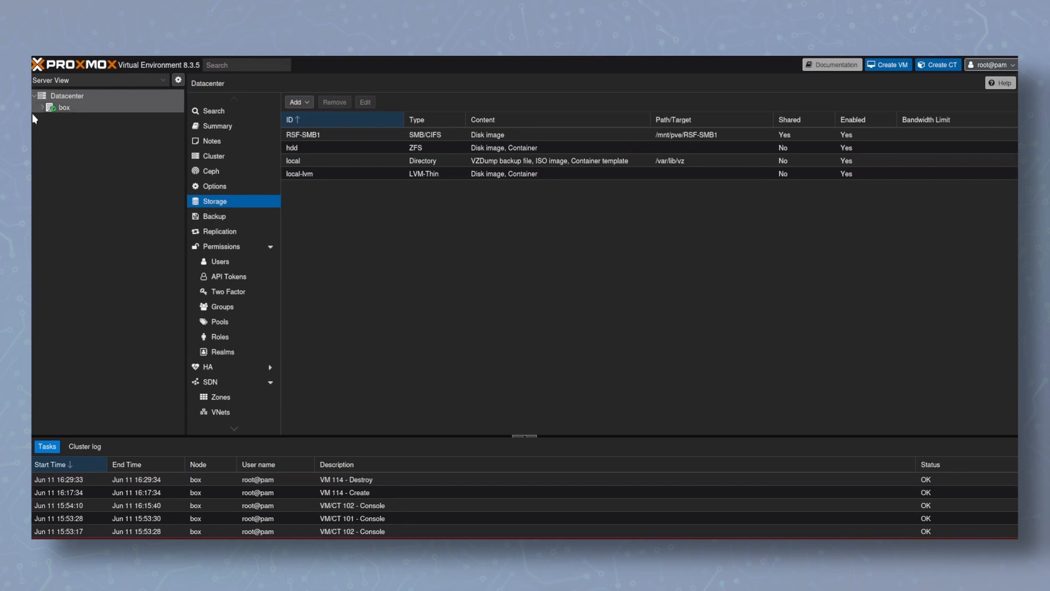
{"action": "left_click", "coordinate": [114, 301]}
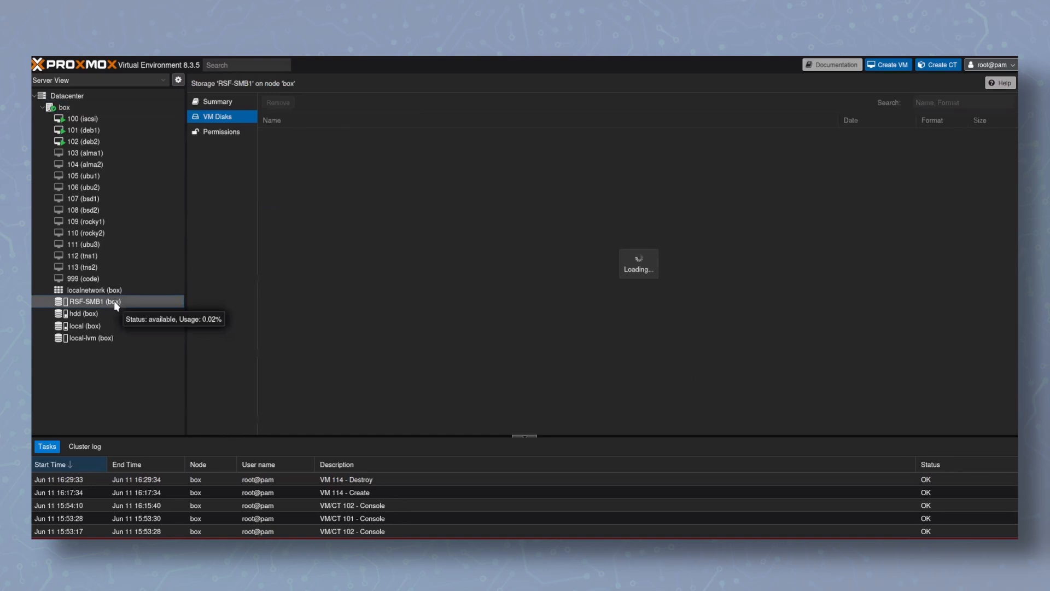
{"action": "left_click", "coordinate": [213, 103]}
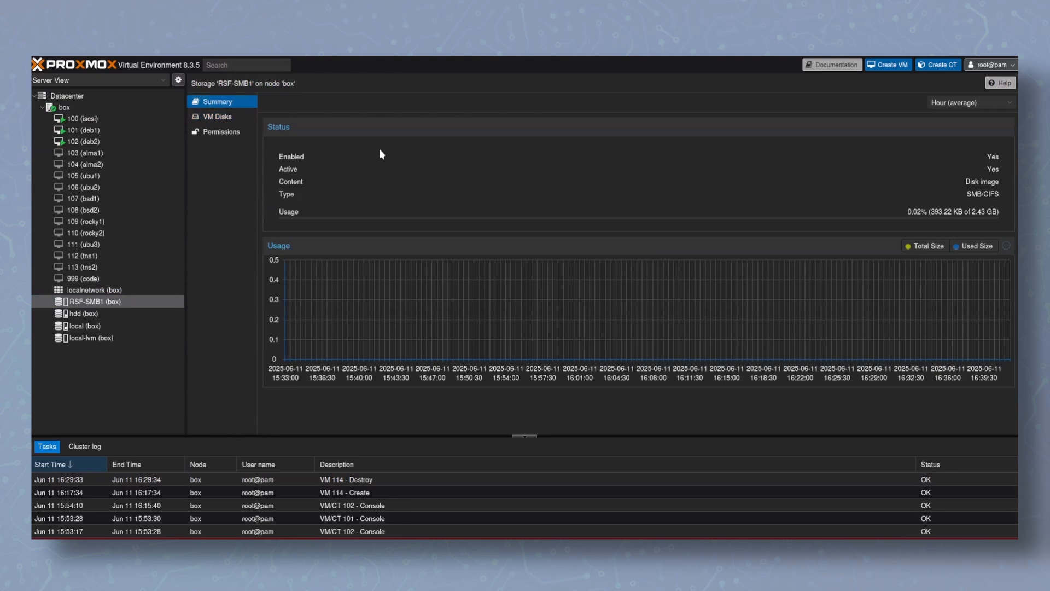
Start creating a virtual machine on node box and set its scsi0 disk size to 1 GiB on RSF-SMB1
{"action": "left_click", "coordinate": [97, 107]}
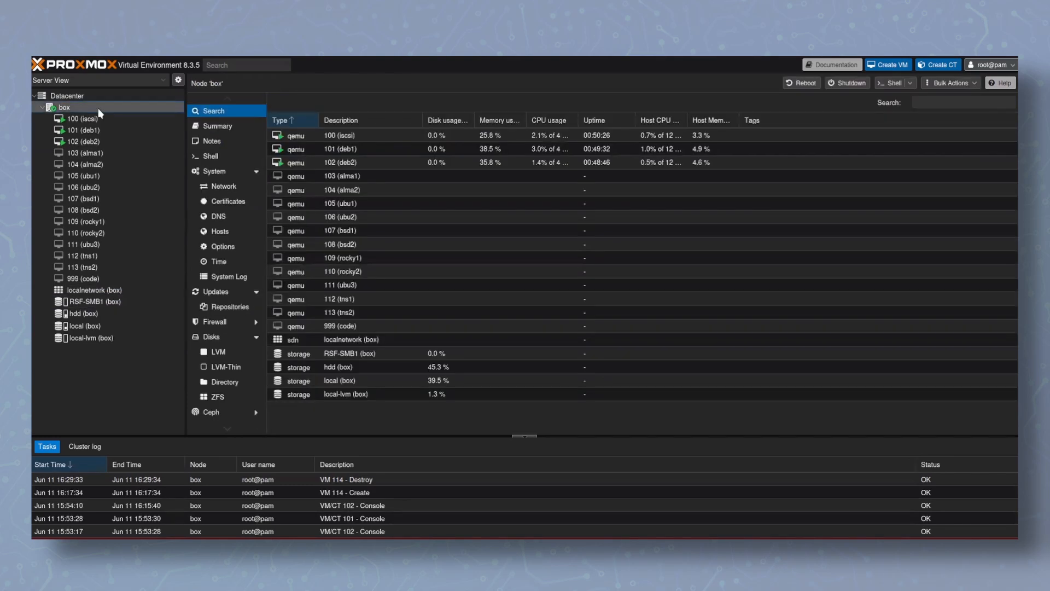
{"action": "left_click", "coordinate": [876, 74]}
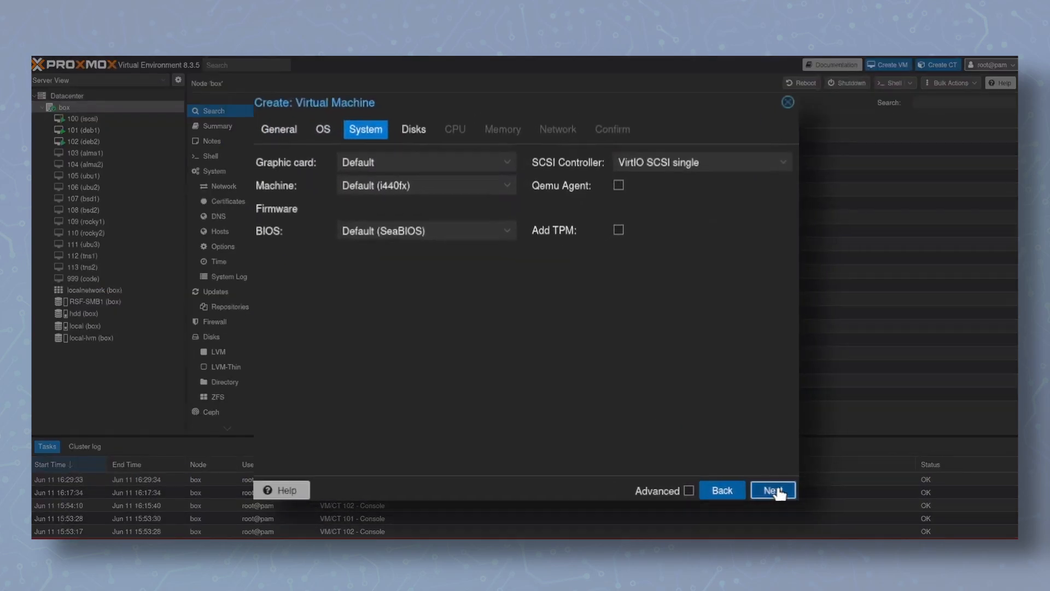
{"action": "left_click", "coordinate": [779, 492]}
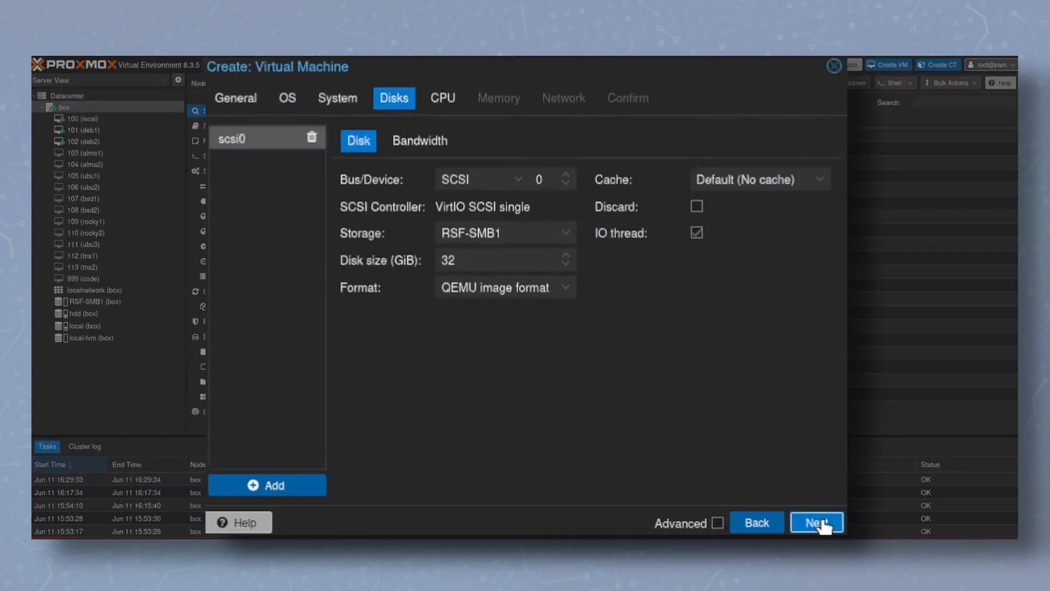
{"action": "double_click", "coordinate": [489, 261]}
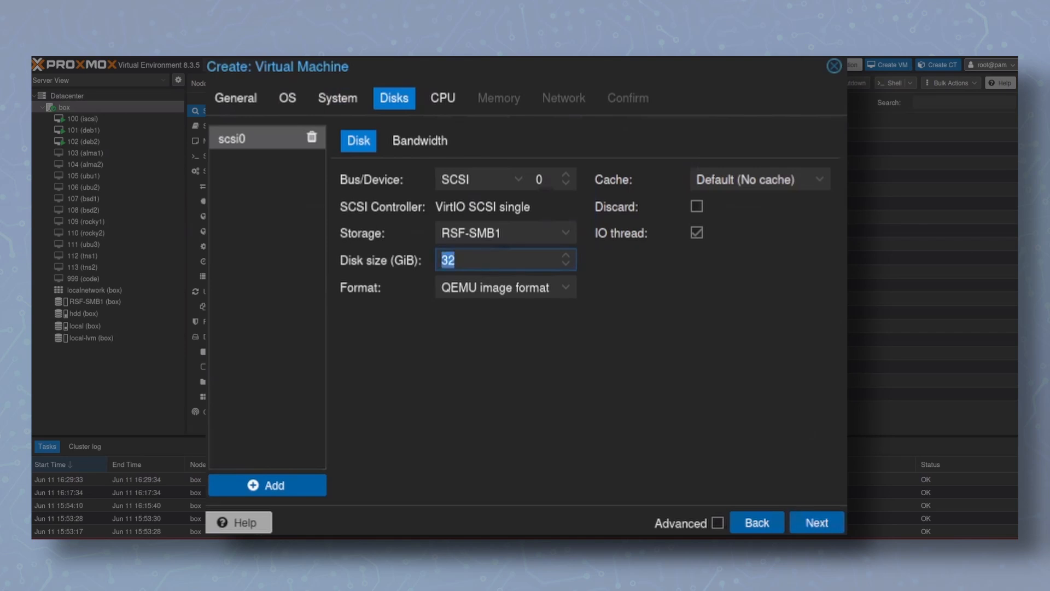
{"action": "type", "text": "1"}
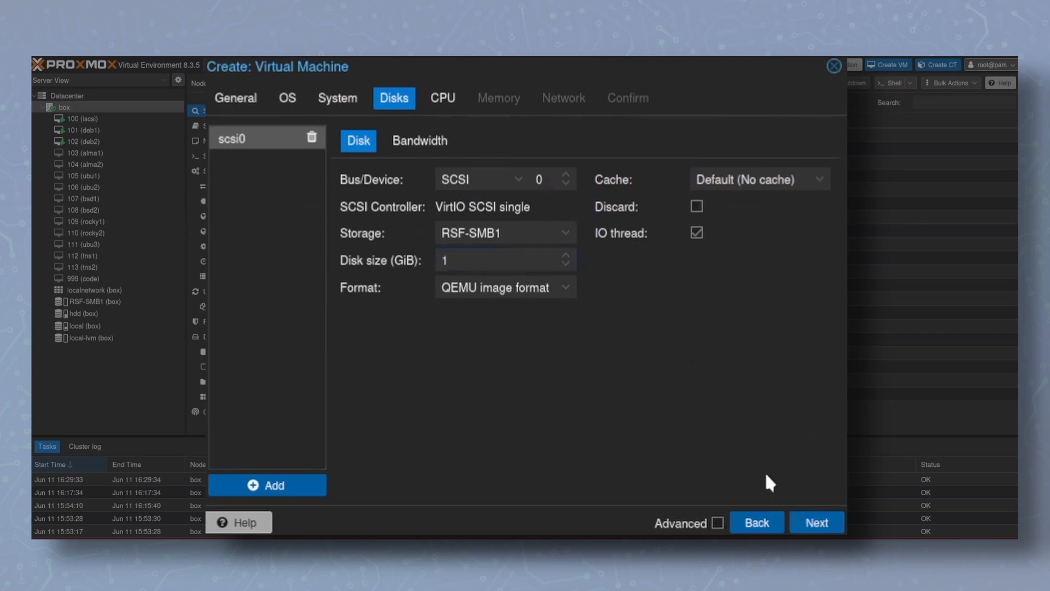